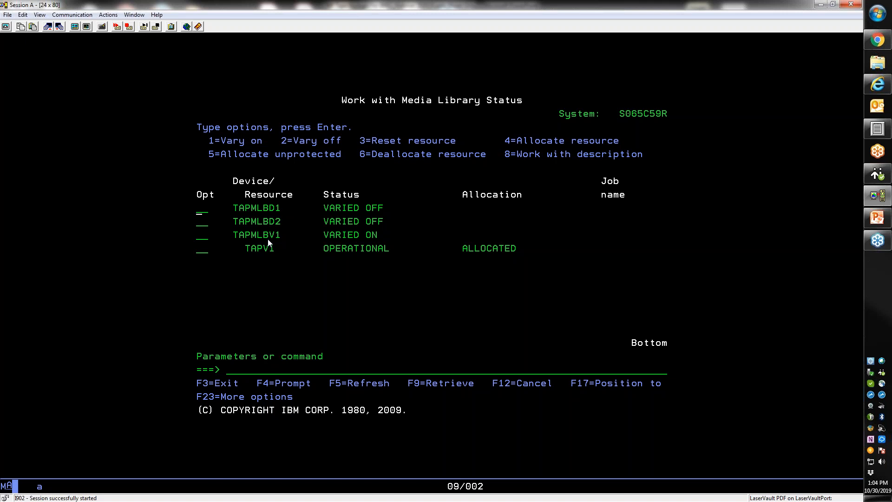
- Select the Opt field beside TAPMLBV1 on the Work with Media Library Status screen
left_click(201, 240)
- Log in to the ViTL web manager as admin with the account password
left_click(885, 89)
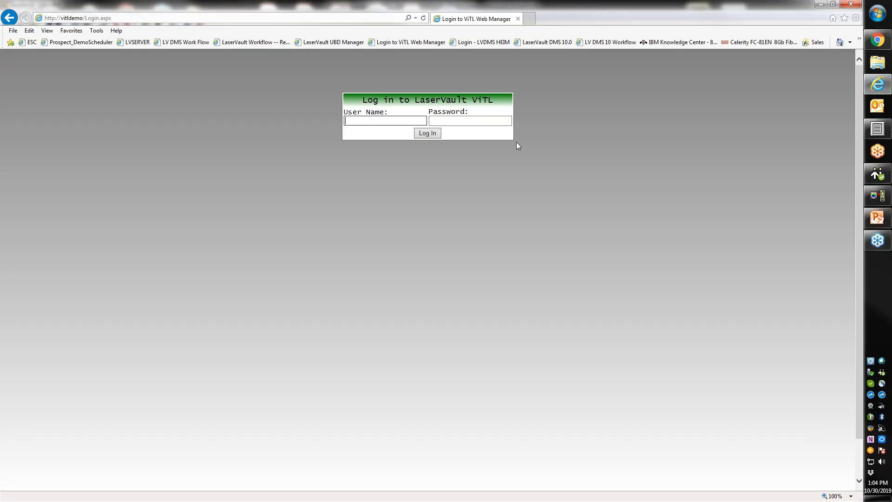
type("admin")
key("Tab")
type("******")
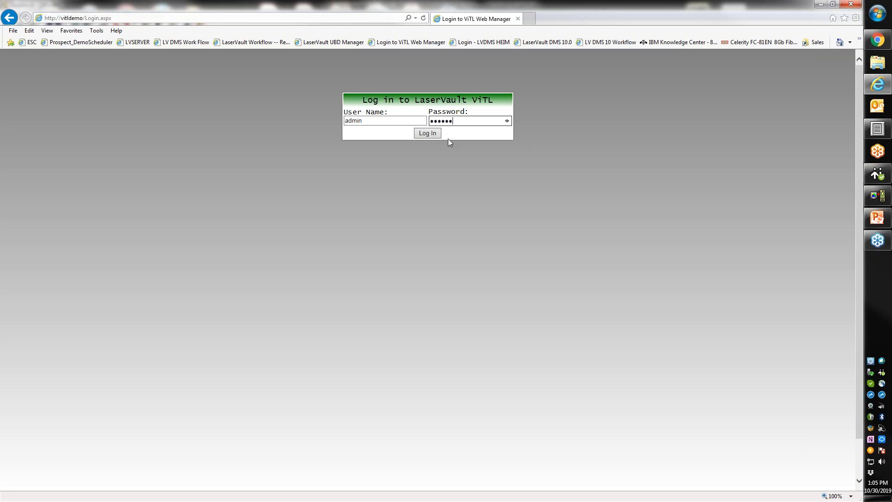
left_click(418, 134)
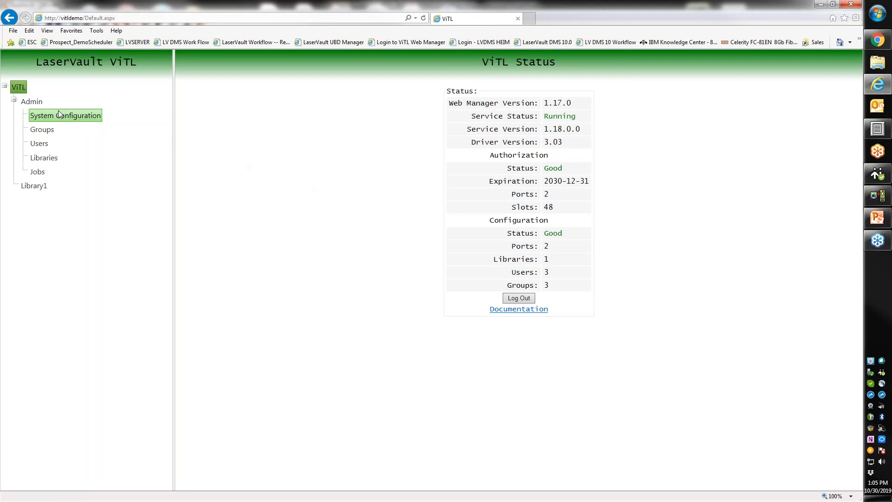
- Review the Manage Groups page, then list the three accounts on Manage Users
left_click(38, 130)
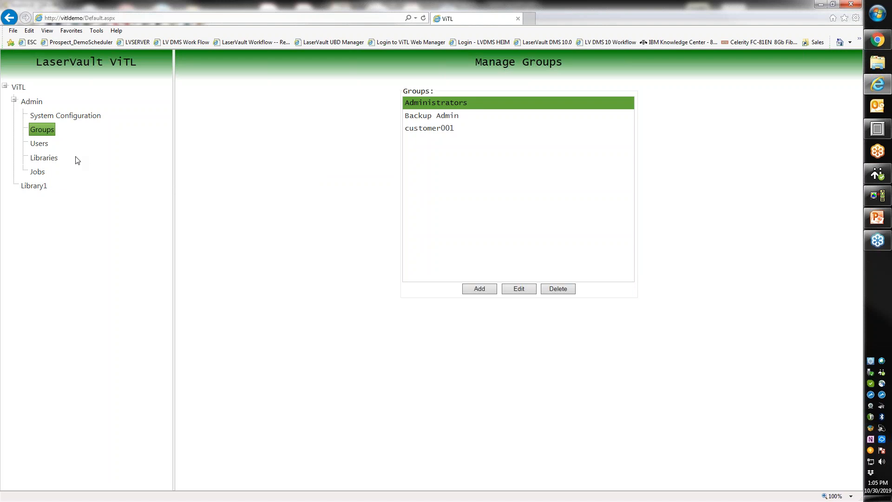
left_click(36, 146)
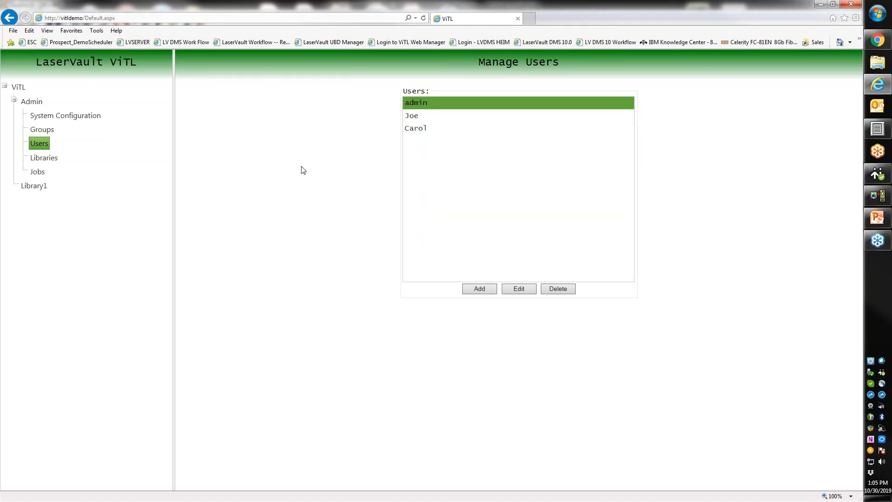
- Show Manage Libraries with Library1, its 1 drive and path E:\Library1
left_click(48, 163)
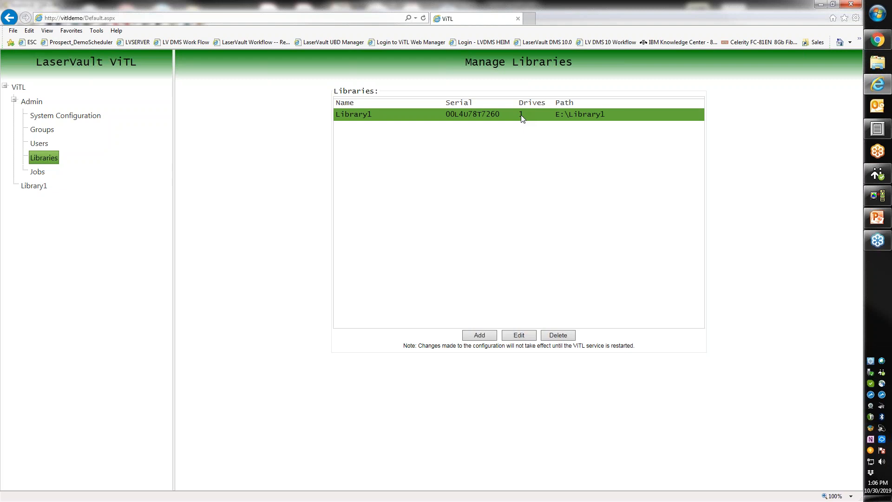
- Glance at the 5250 session, then open Library1's Edit Library form
left_click(878, 196)
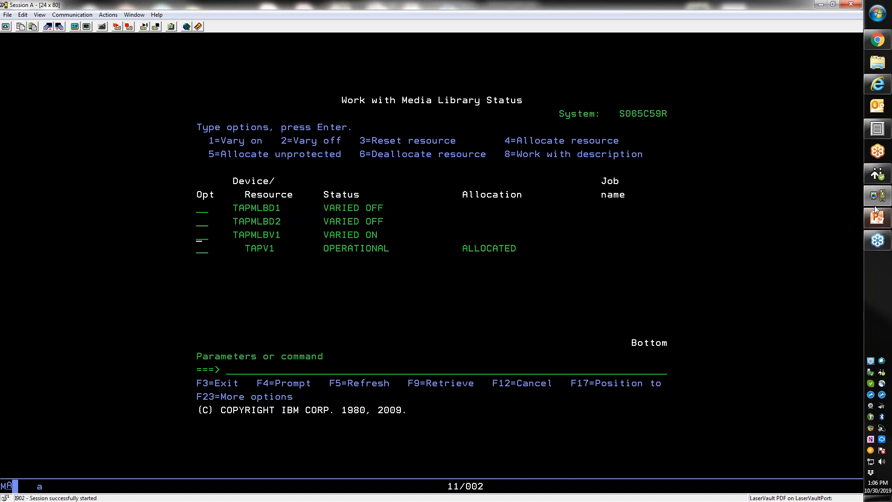
left_click(878, 84)
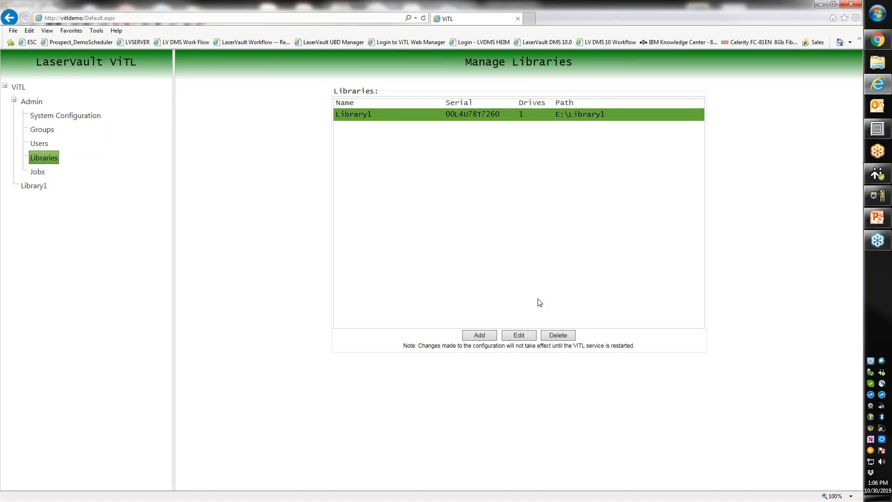
left_click(524, 335)
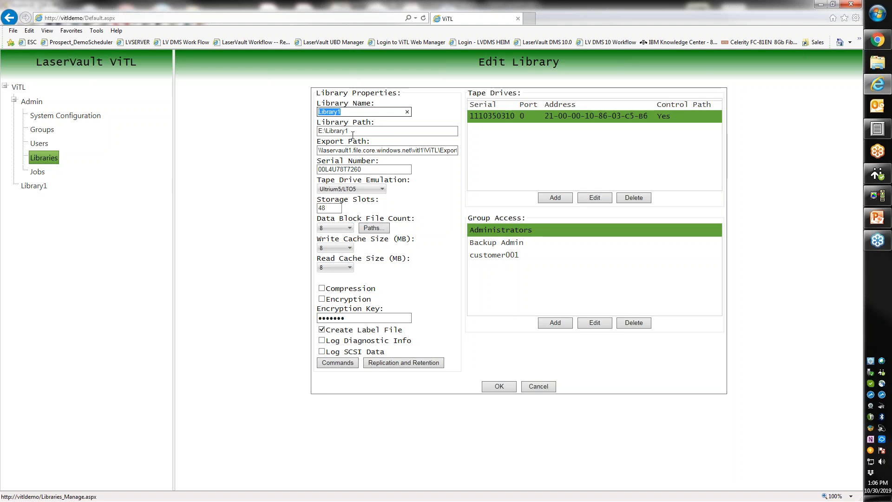
key("Tab")
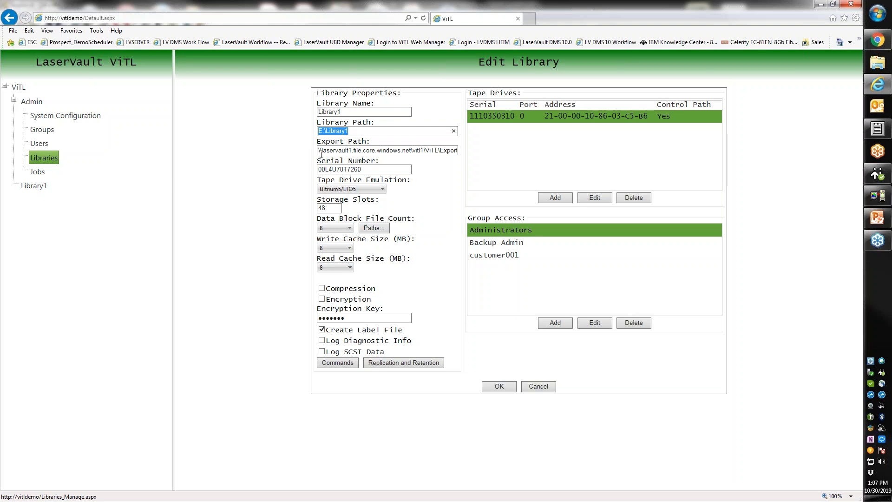
left_click(319, 151)
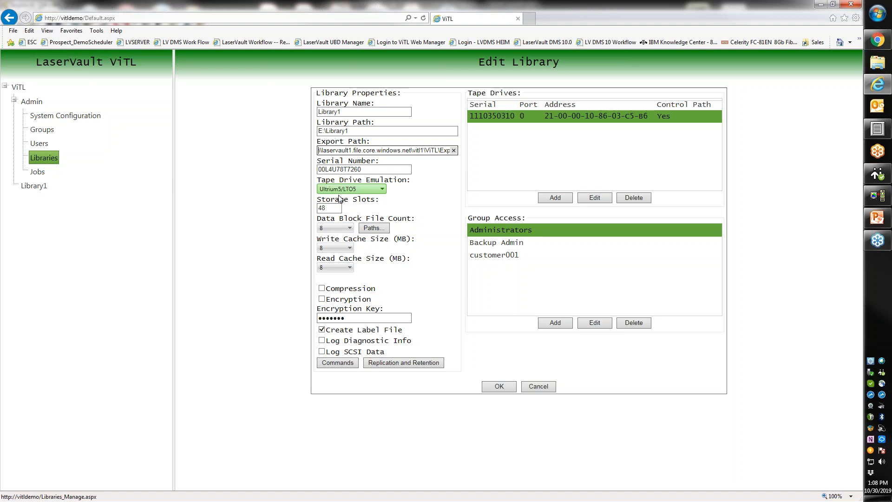
- Highlight the 48 storage slots, then expand the Data Block File Count list (0–16)
left_click_drag(333, 208, 292, 212)
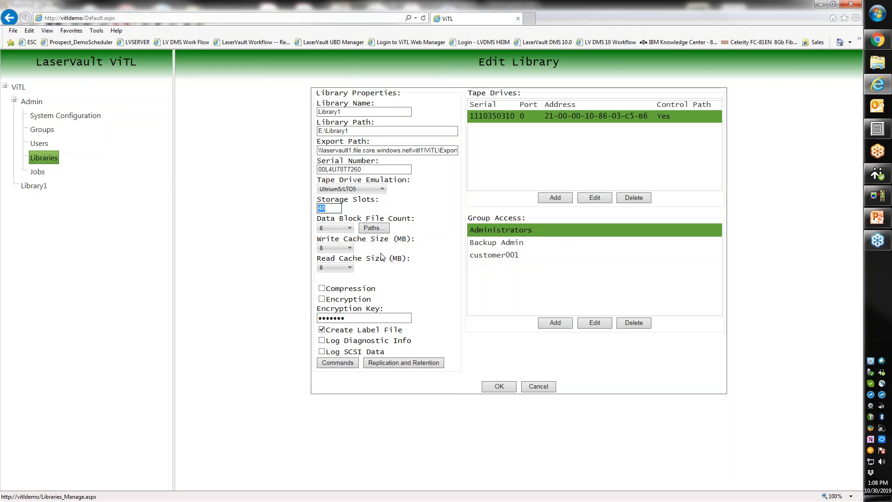
left_click_drag(387, 218, 316, 218)
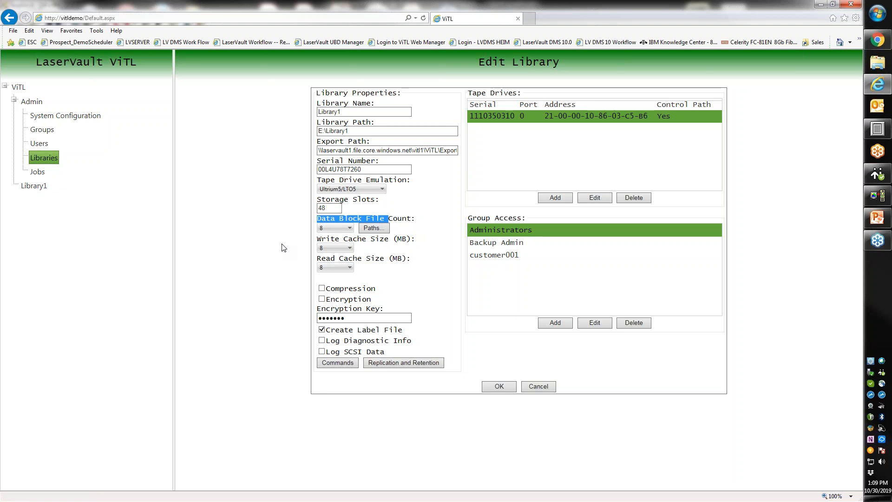
left_click(344, 230)
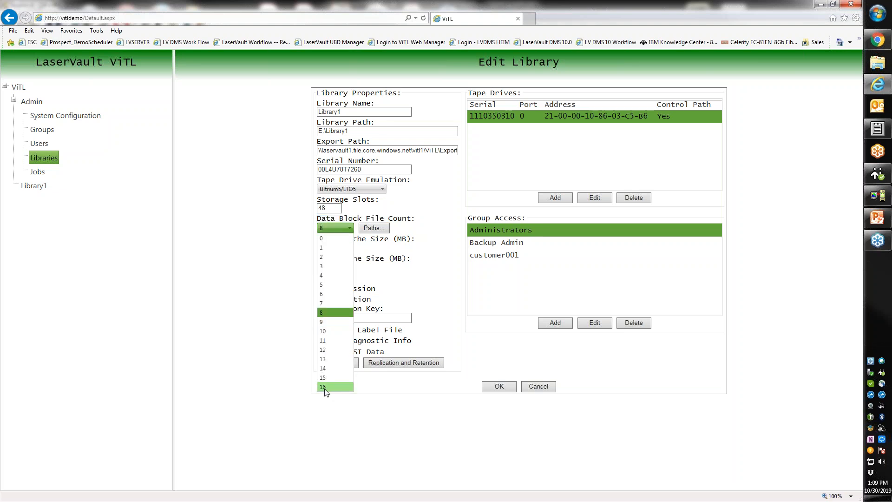
- Keep Data Block File Count at 8 and view the Network Path, Amazon S3 and Azure media sets
left_click(333, 313)
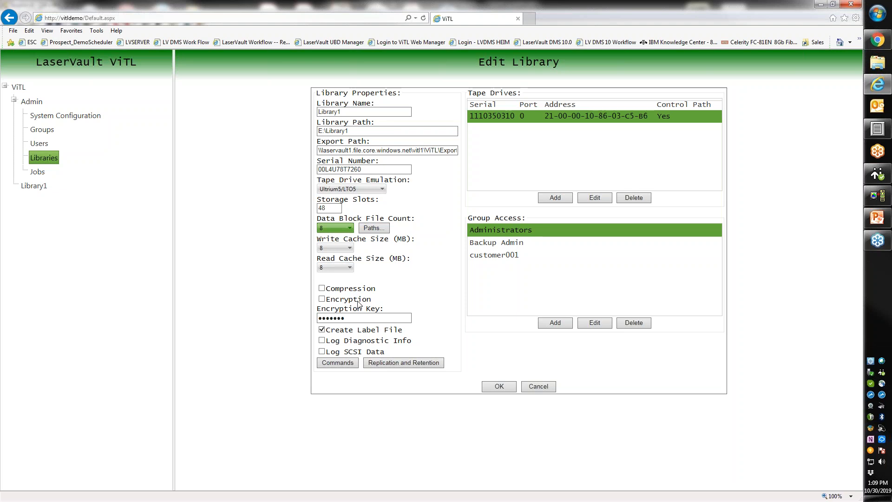
left_click(392, 361)
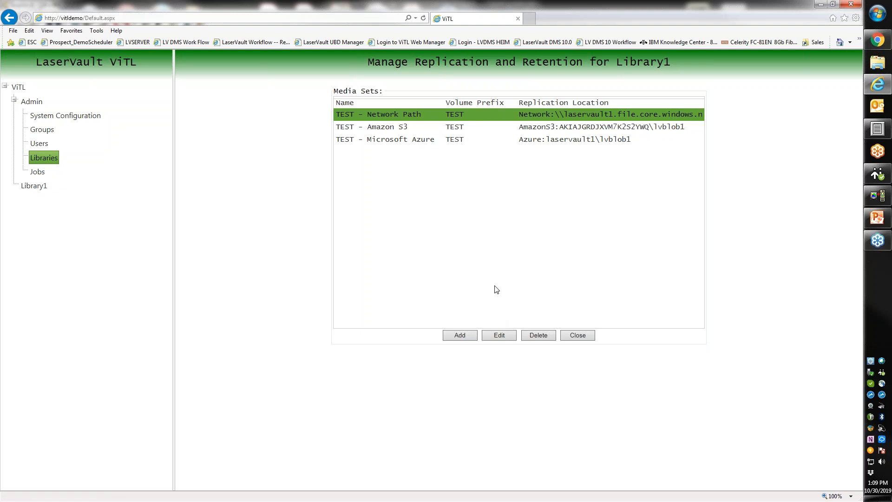
left_click(498, 335)
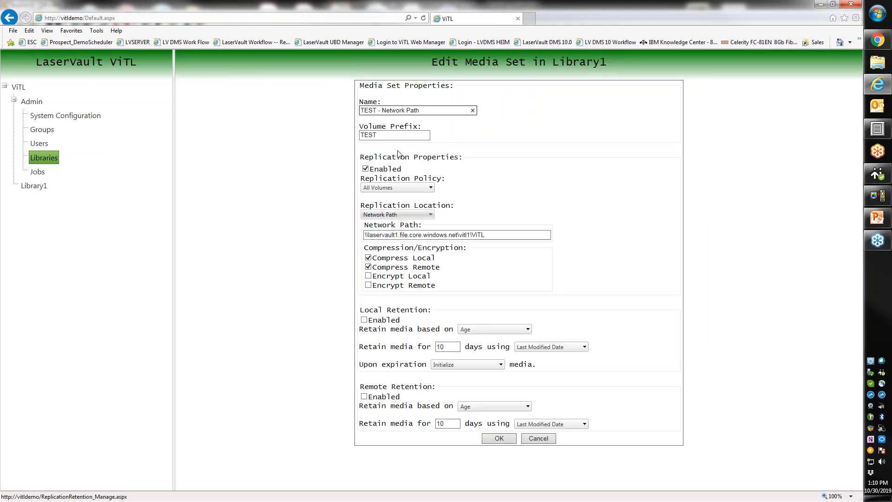
key("Tab")
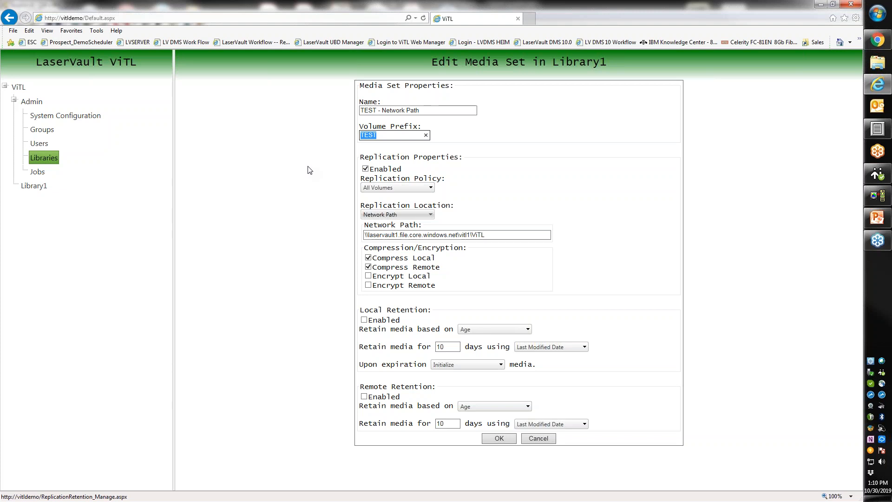
left_click_drag(508, 235, 365, 235)
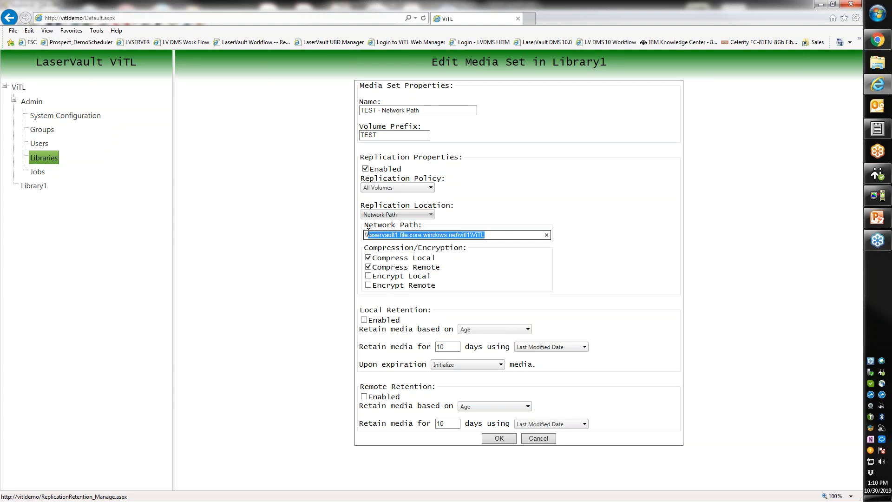
left_click(527, 285)
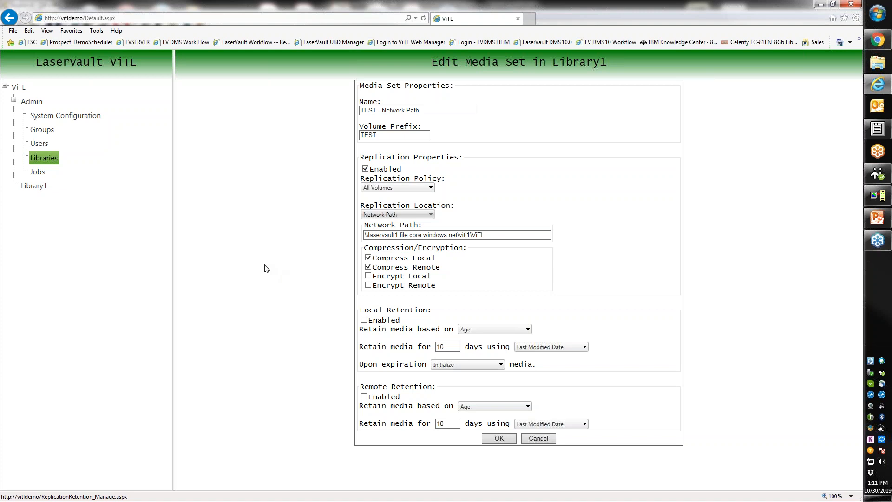
left_click(37, 189)
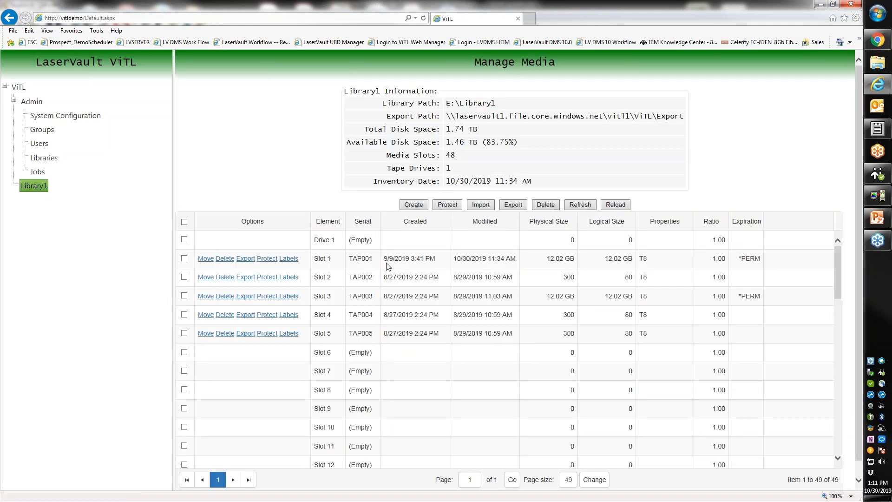
- Step through tapes TAP001–TAP005 in Library1's slots, then return to the 5250 session
left_click(388, 261)
left_click(393, 276)
left_click(392, 296)
left_click(392, 316)
left_click(393, 334)
left_click(394, 299)
left_click(394, 278)
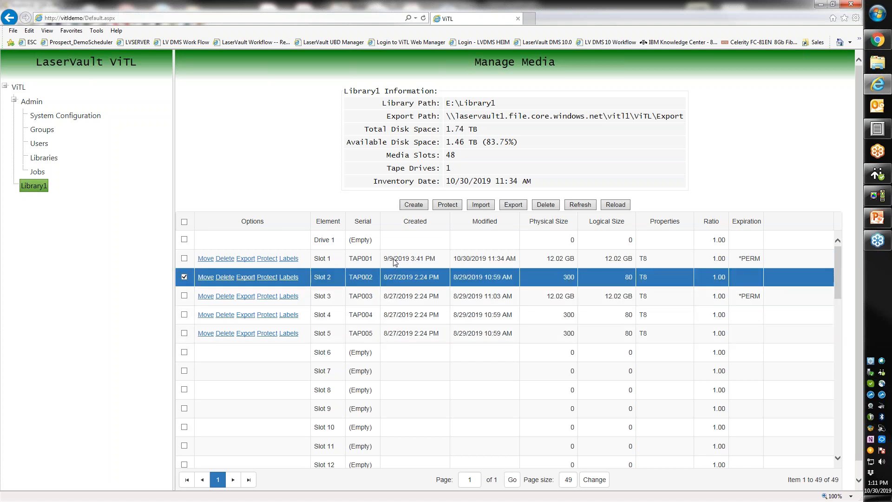
left_click(394, 262)
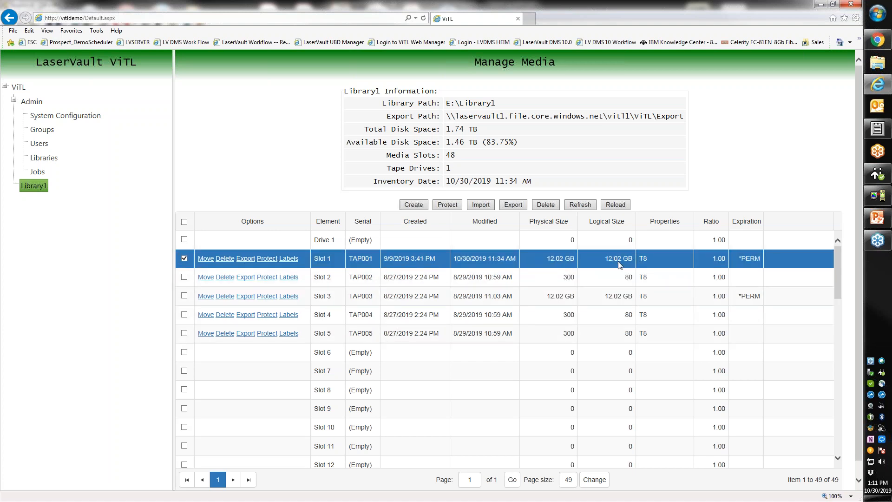
left_click(876, 196)
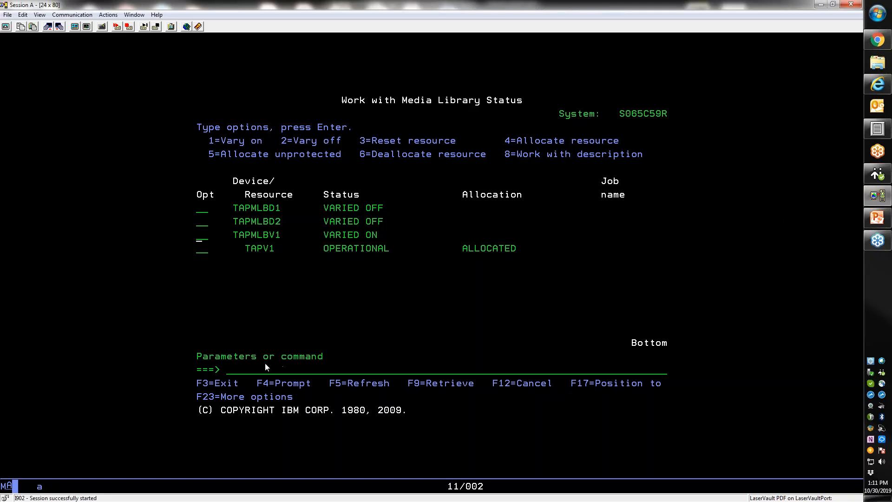
- Run WRKMLBBRM and use option 8 to list TAPMLBV1's tapes TAP001–TAP005
left_click(232, 375)
type("wrkmlbbr")
key("Return")
key("Down")
key("Down")
key("Down")
key("Down")
type("8")
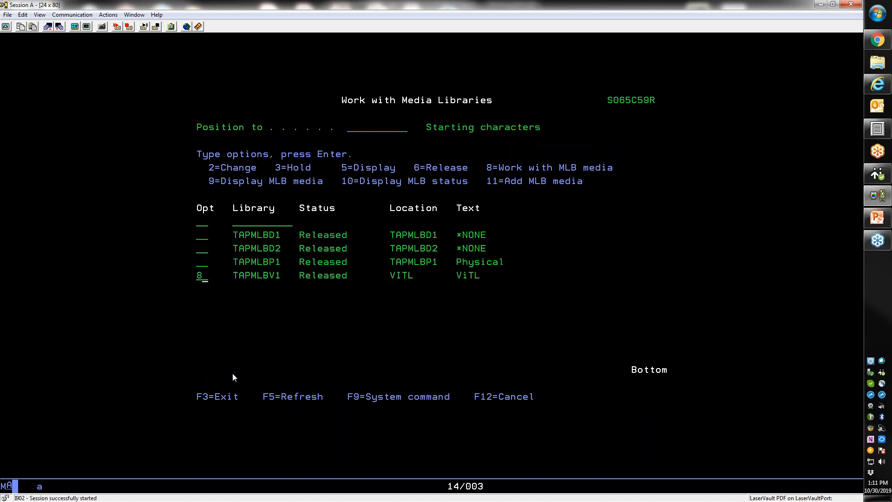
key("Return")
key("Return")
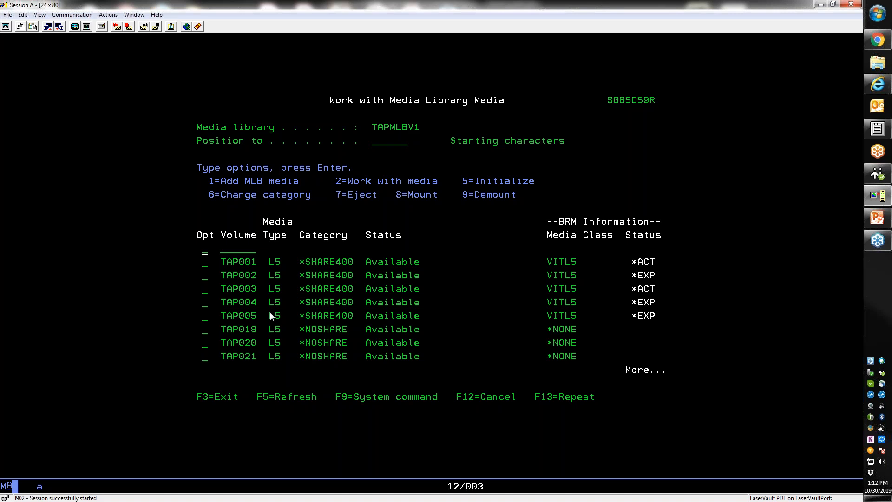
key("F12")
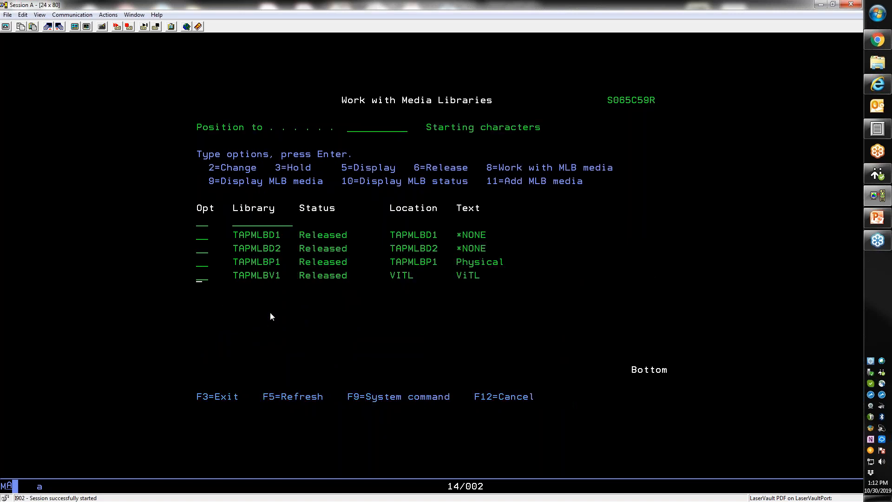
key("F12")
key("F12")
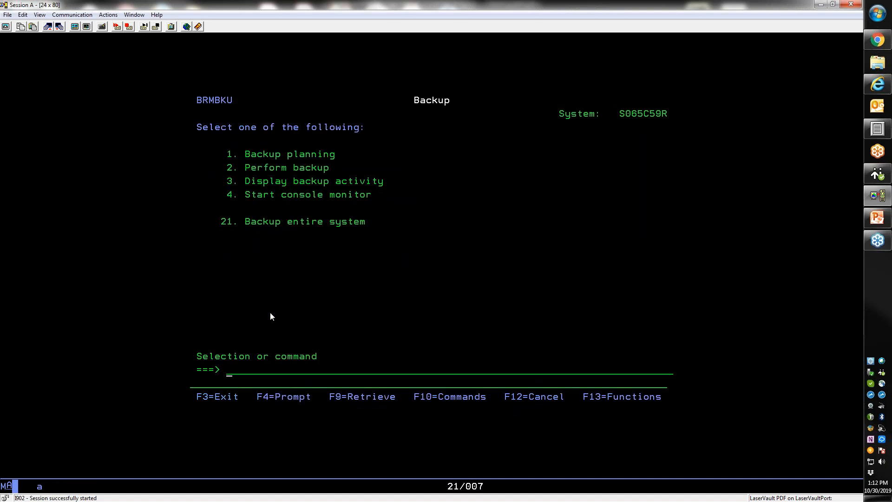
- Submit a BRMS backup of control group VTL, then go back to the web manager
type("2")
key("Return")
type("VTL")
key("Return")
key("Return")
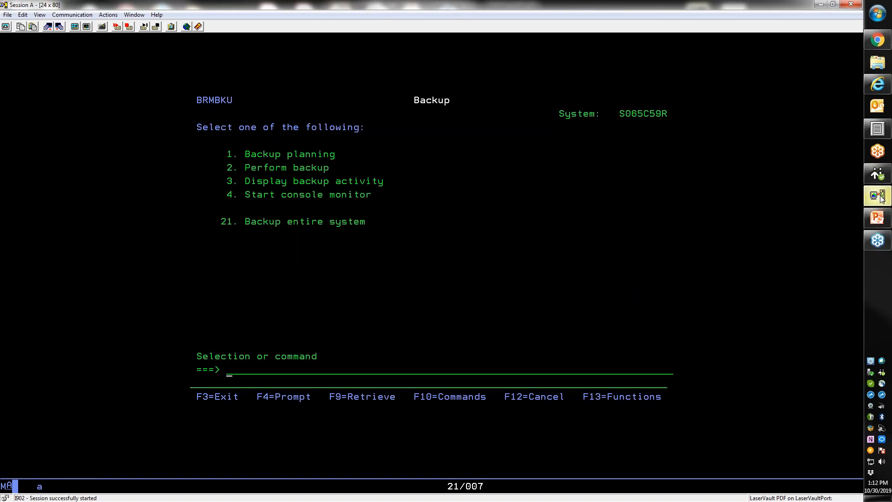
mouse_move(882, 199)
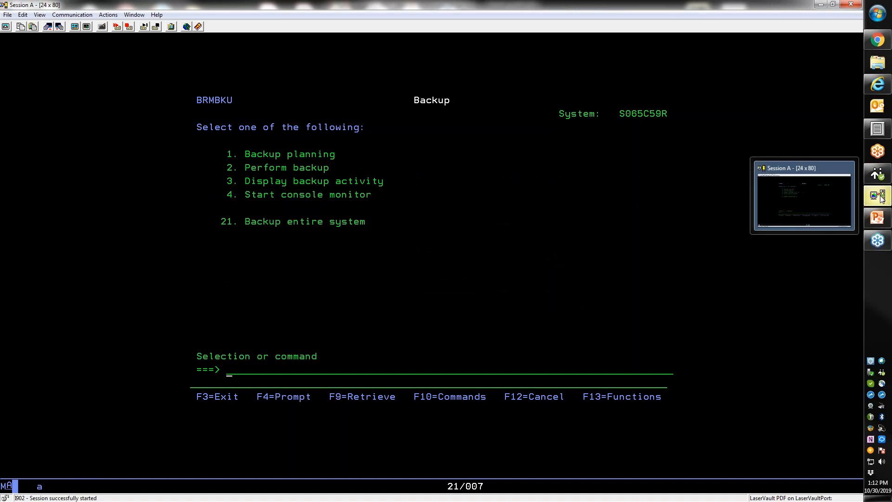
left_click(877, 84)
left_click(580, 205)
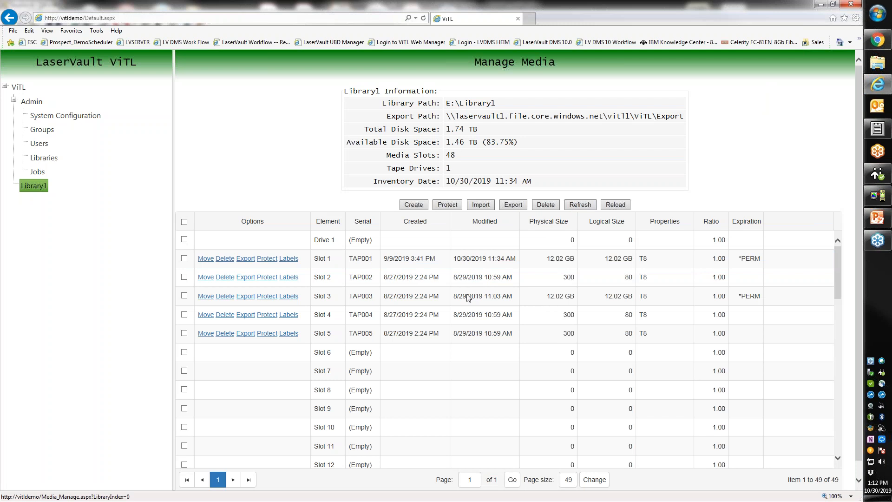
left_click(414, 248)
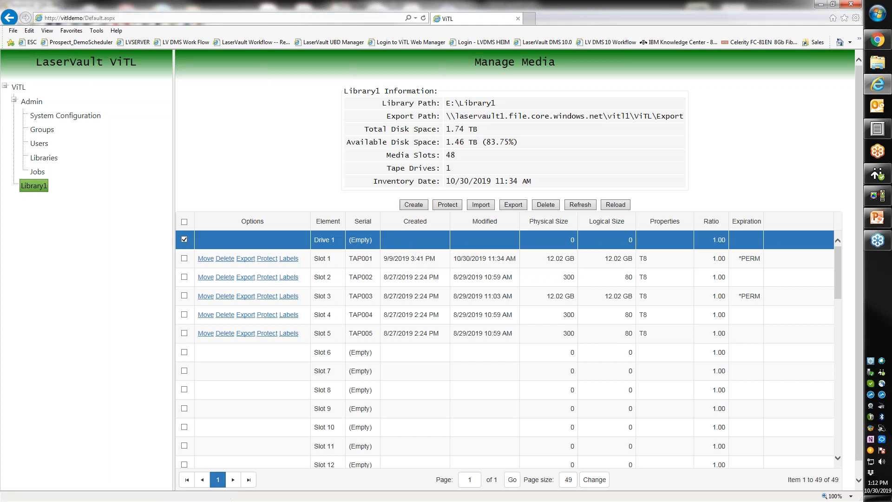
left_click(205, 259)
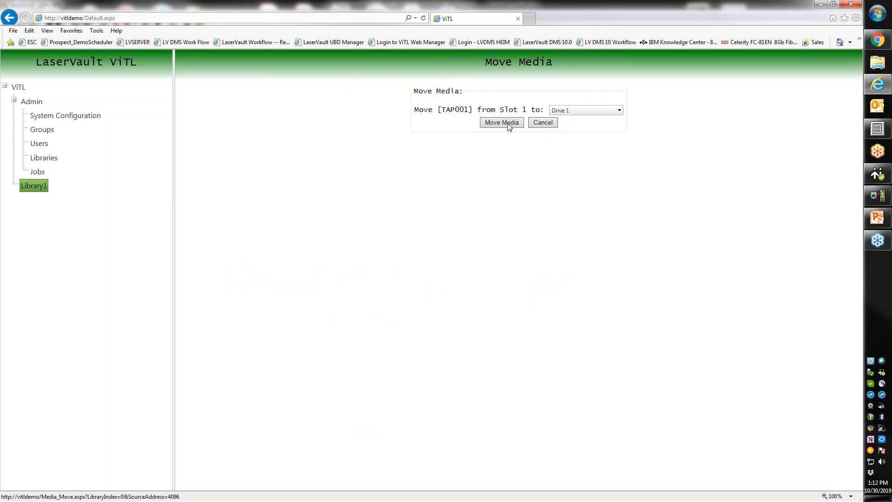
left_click(541, 123)
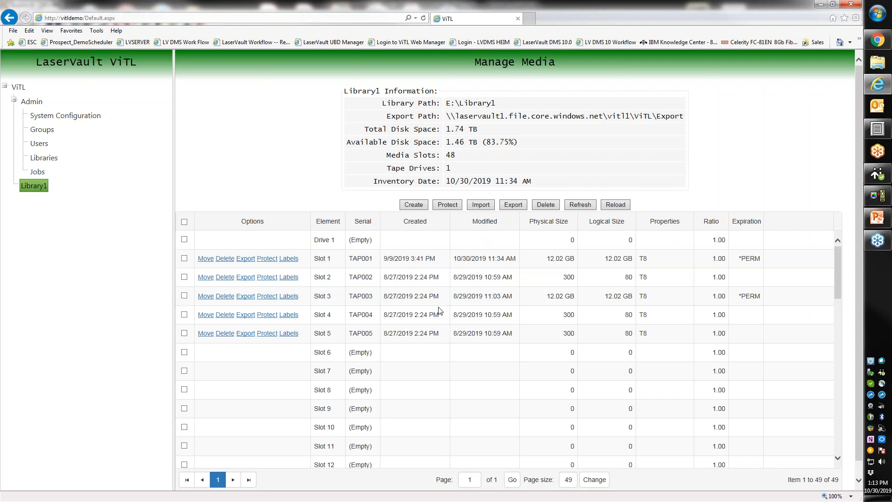
- Refresh Library1's media table until TAP004 appears in Drive 1 at 2.46 MB, and select it
left_click(578, 207)
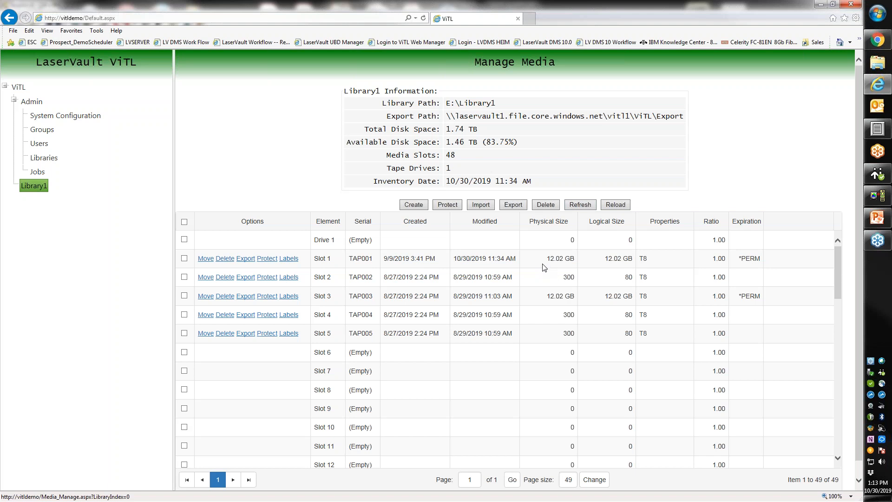
left_click(576, 207)
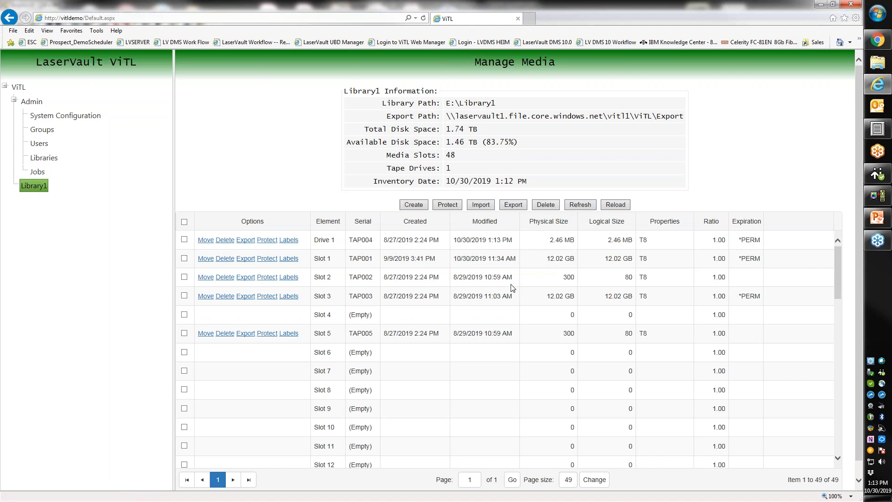
left_click(530, 242)
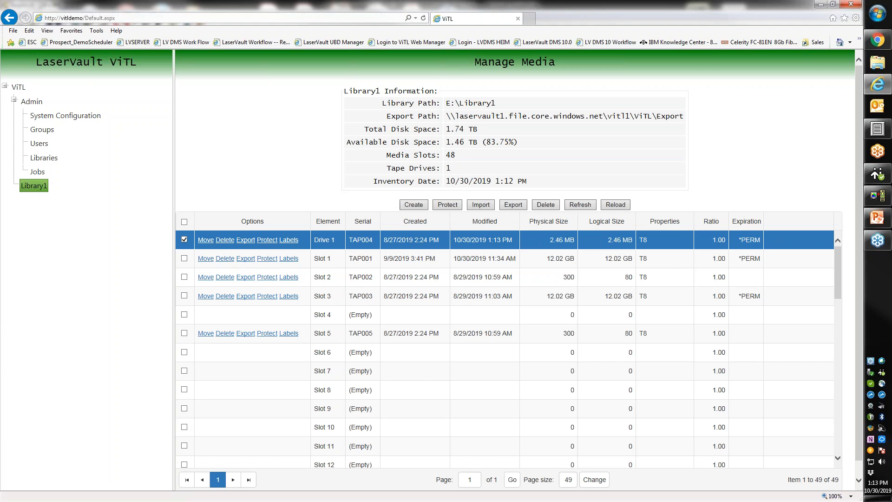
- Select the export path, view TAP001's labels, then refresh so Drive 1's TAP004 reads 5.92 GB
left_click_drag(447, 116, 685, 116)
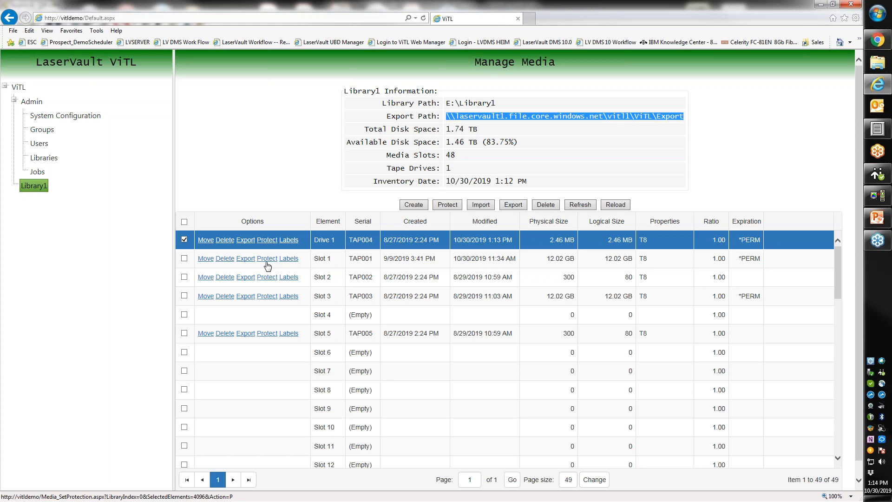
left_click(289, 261)
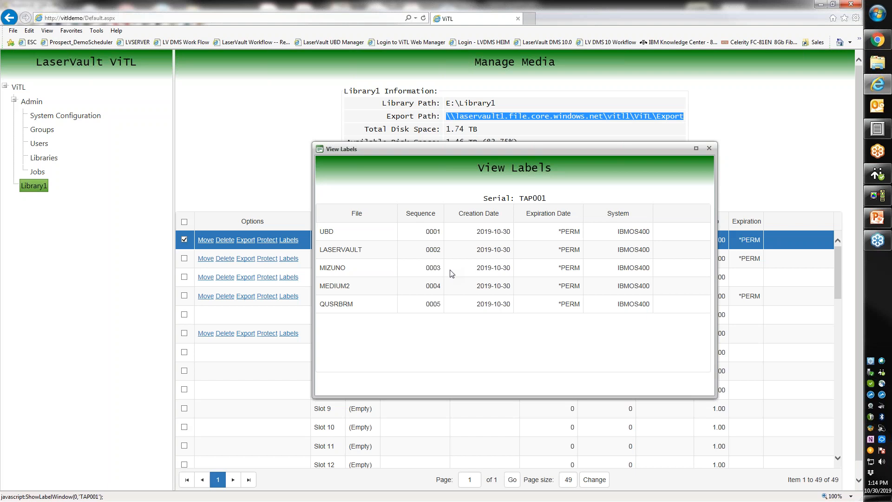
left_click(710, 149)
left_click(574, 205)
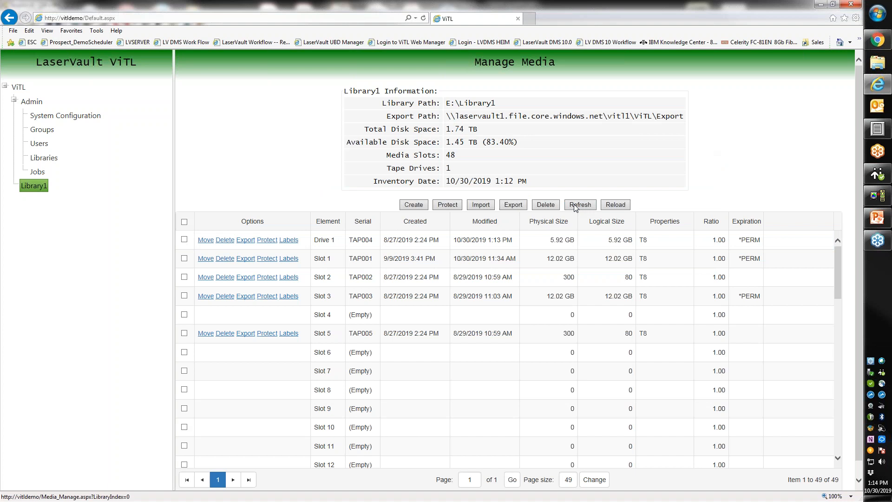
left_click(414, 205)
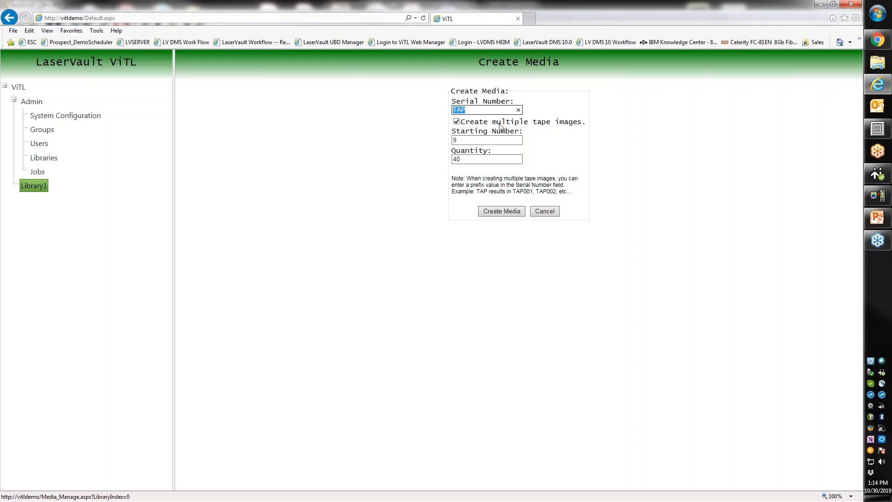
key("Tab")
key("Tab")
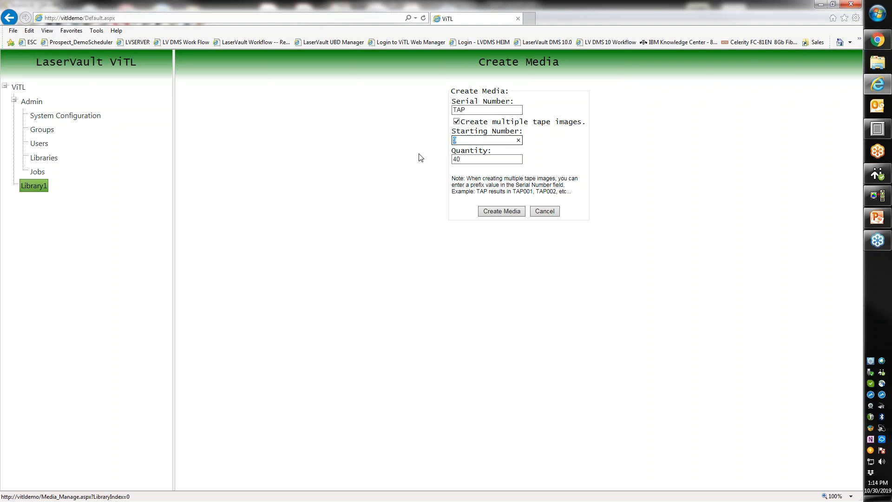
key("Tab")
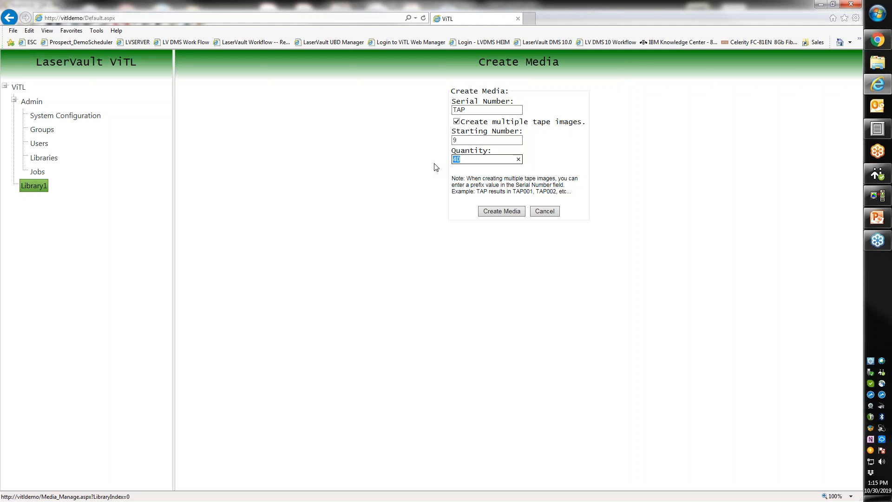
left_click(545, 211)
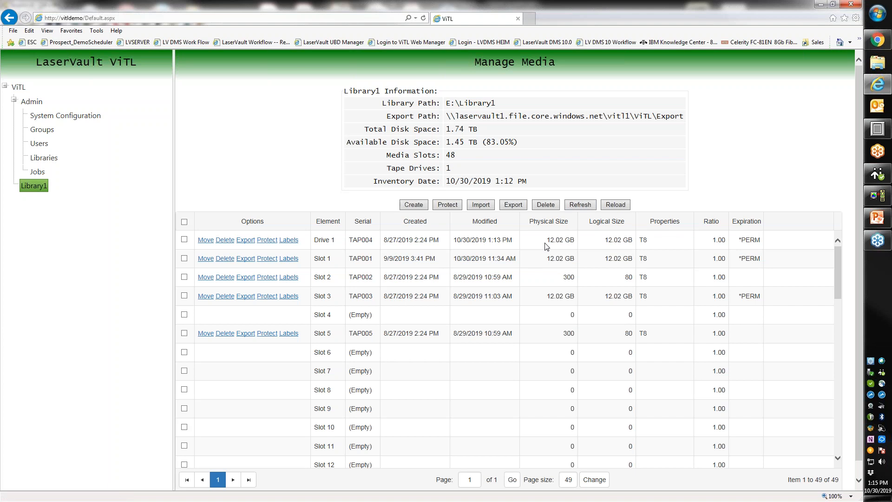
- Open the Import Media page and cancel back to Manage Media without importing any tape images
left_click(481, 207)
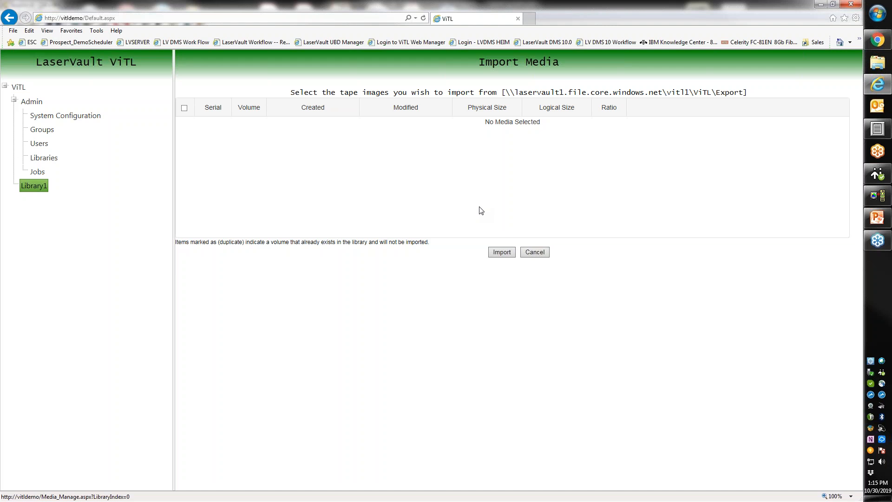
left_click(534, 253)
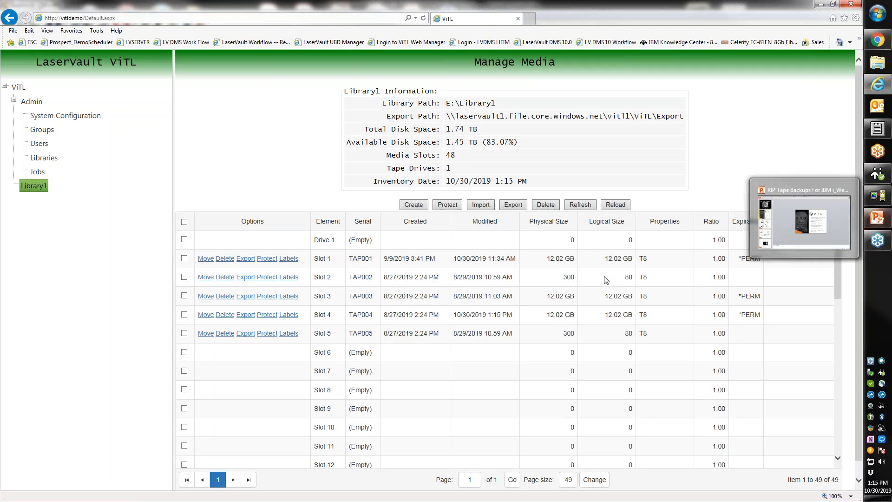
left_click(596, 242)
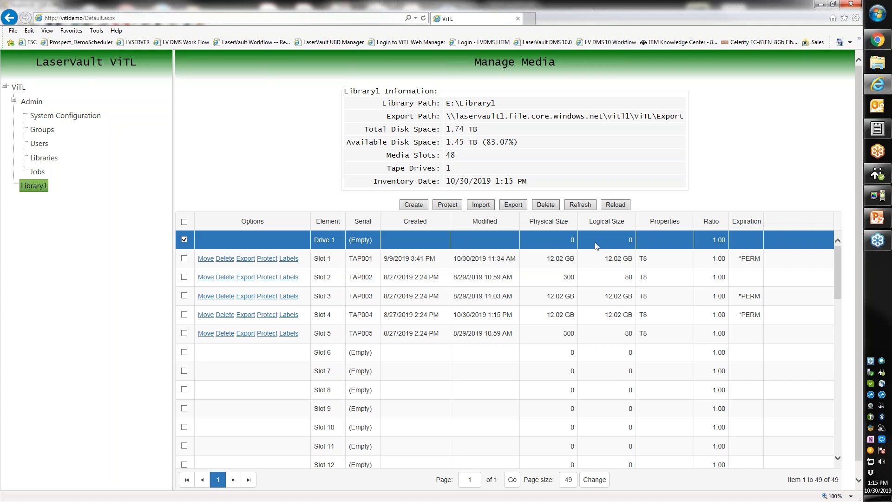
left_click(590, 311)
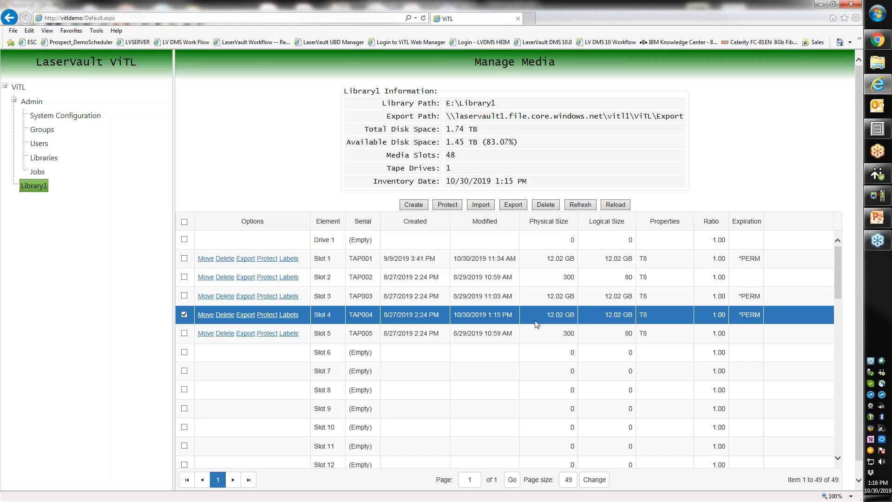
left_click(289, 314)
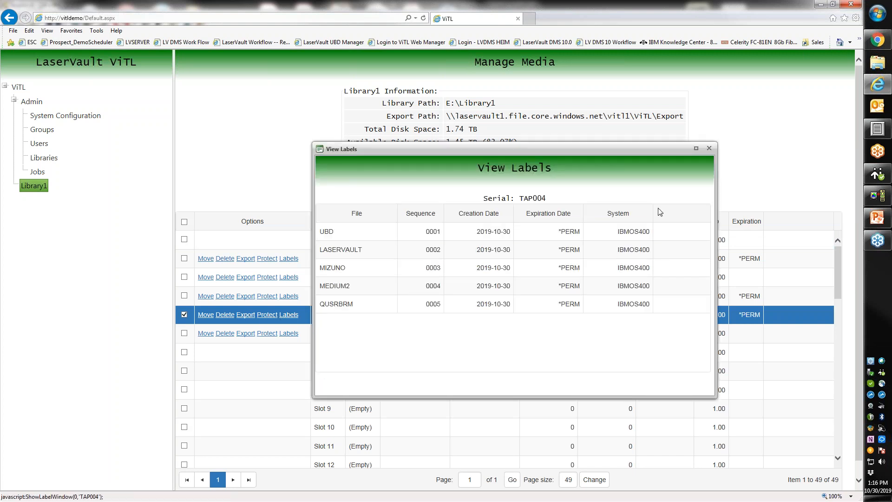
left_click(709, 149)
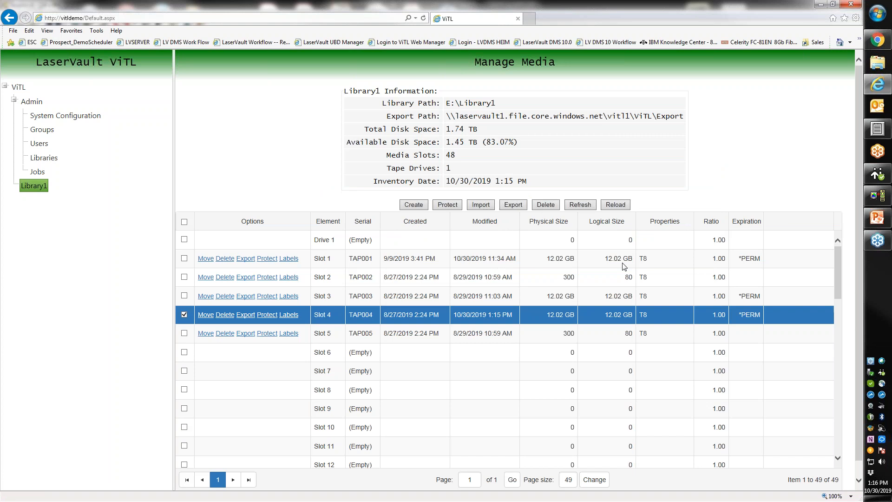
- Present the RIP Tape Backups deck full screen starting at slide 3, the IPL from Tape diagram
left_click(877, 221)
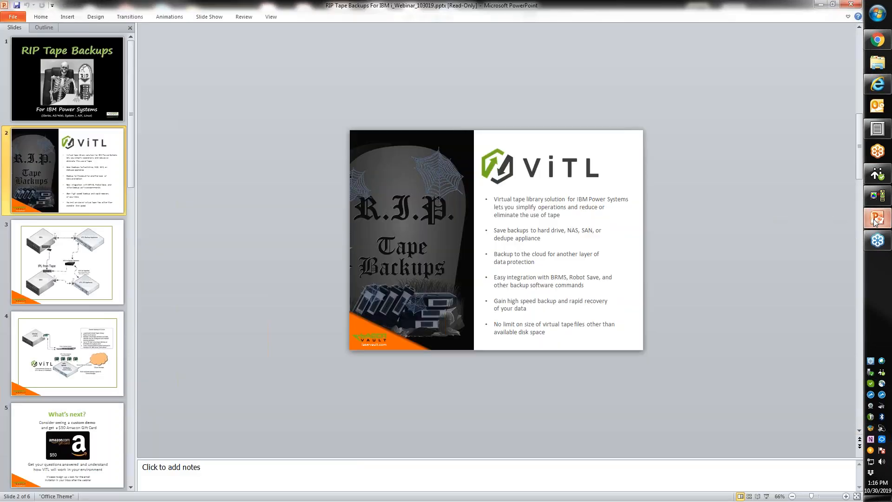
left_click(83, 250)
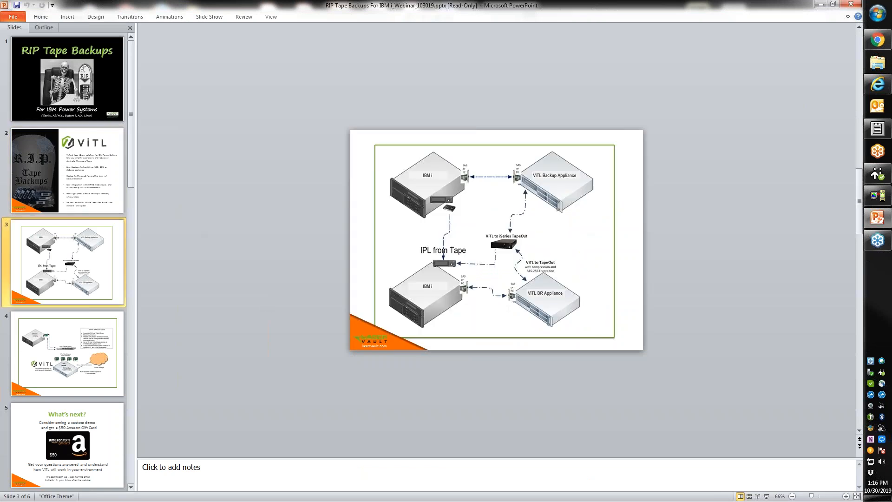
left_click(202, 19)
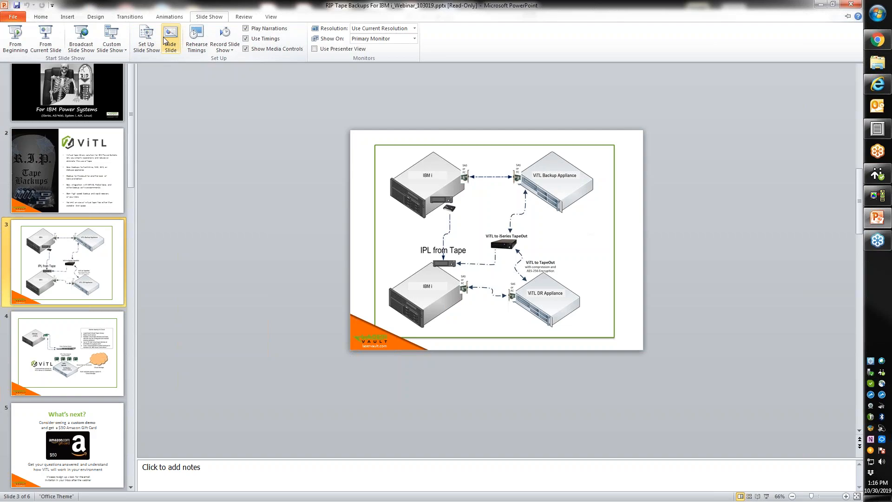
left_click(46, 39)
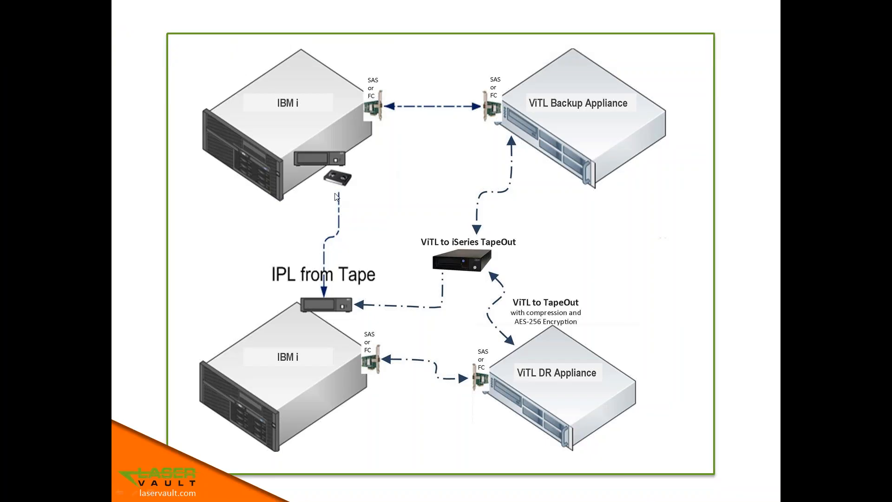